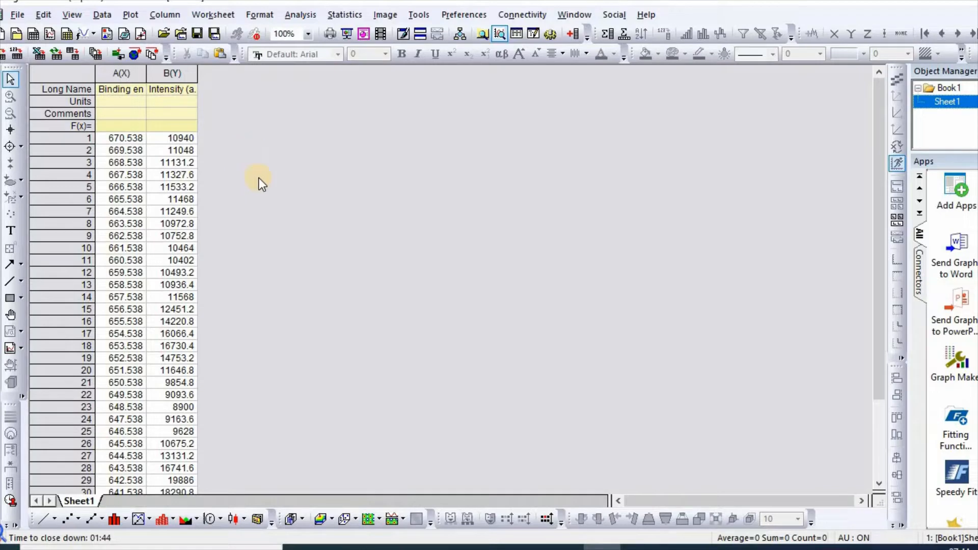
Plot the binding energy and intensity columns of Sheet1 as a line graph.
left_click(331, 157)
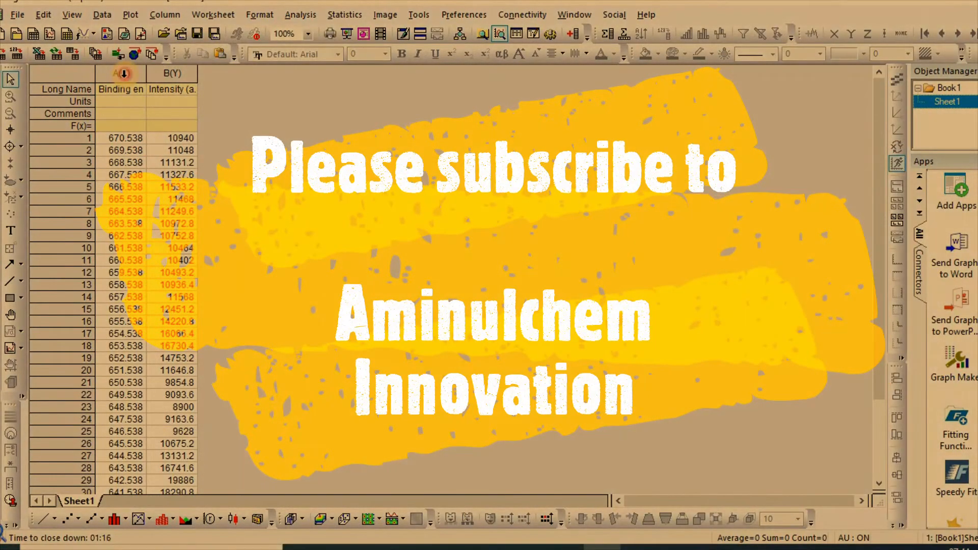
left_click_drag(124, 76, 165, 73)
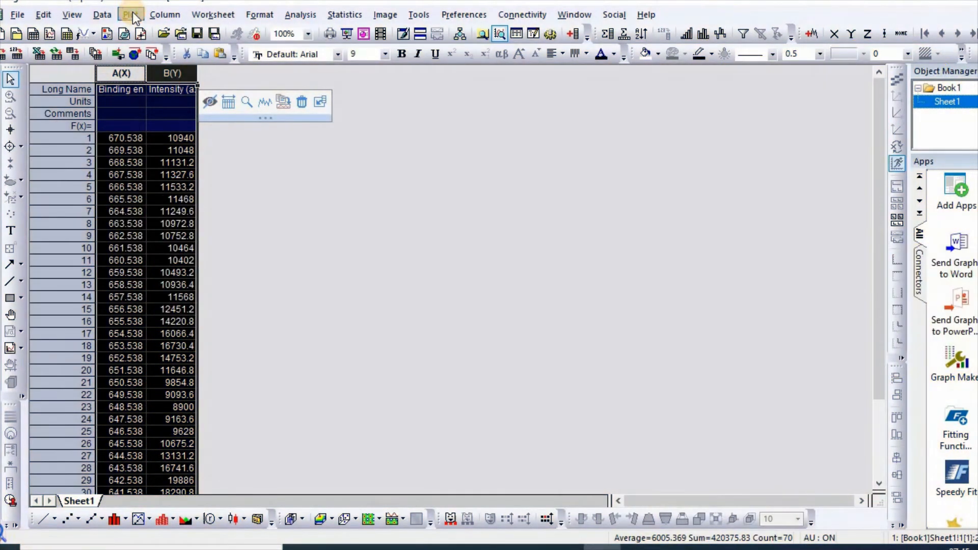
left_click(132, 14)
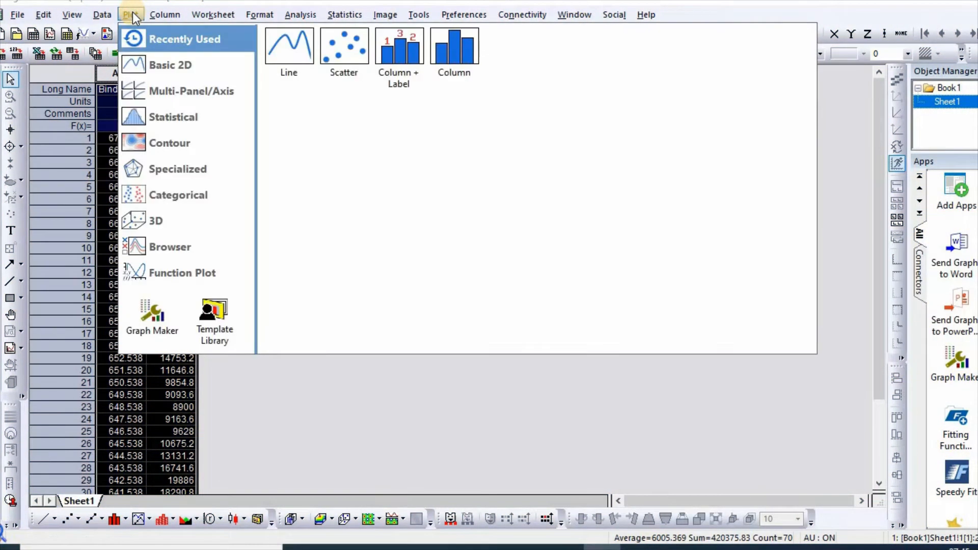
left_click(280, 57)
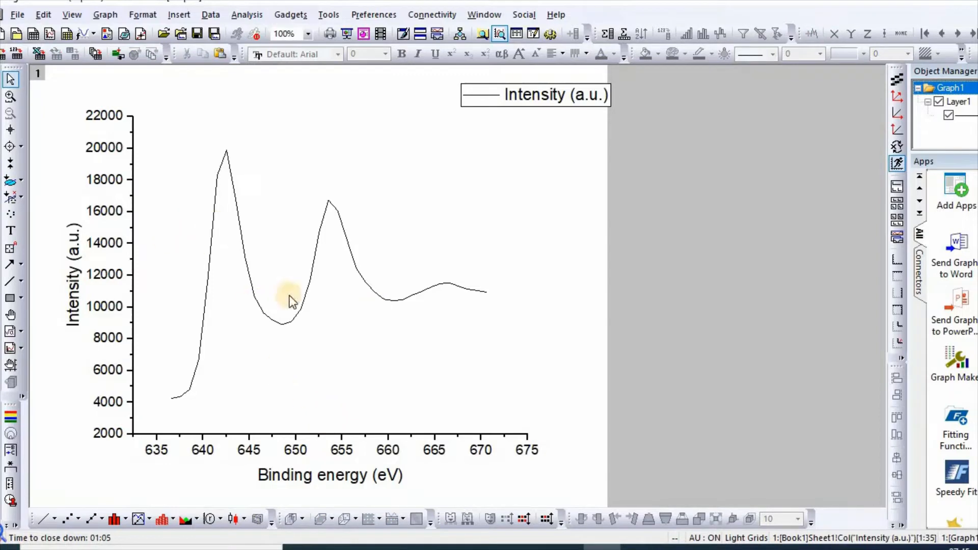
Start the Peak Analyzer on the intensity curve with Create Baseline as the goal and proceed to the baseline mode settings.
left_click(239, 16)
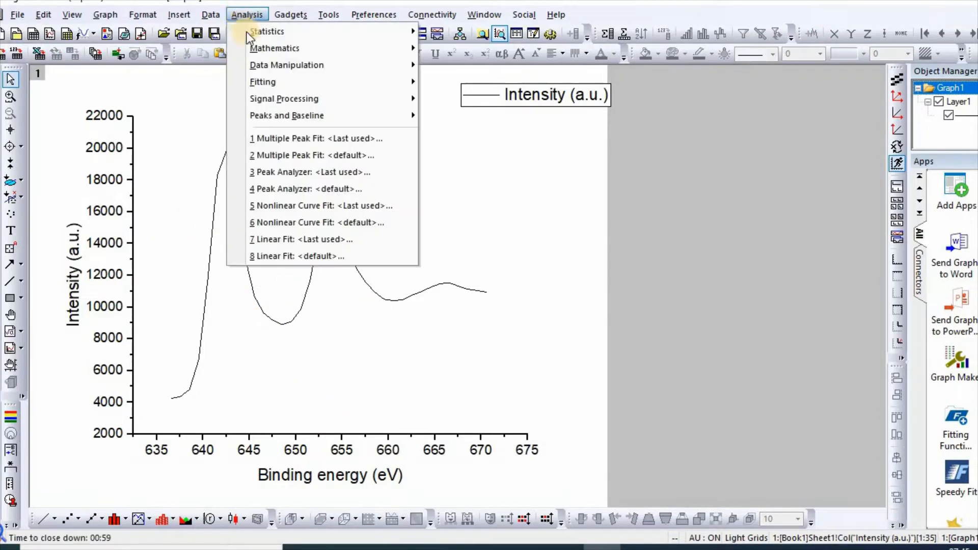
mouse_move(276, 117)
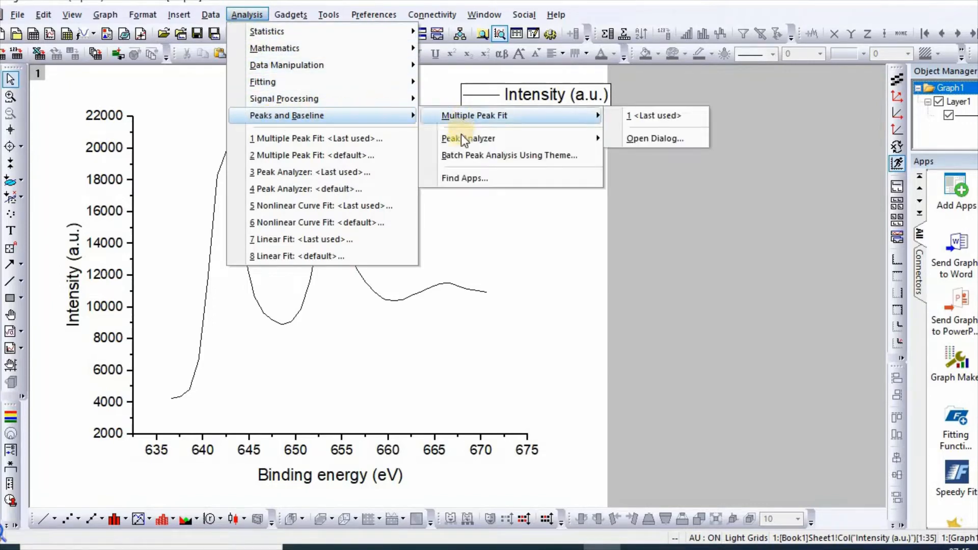
mouse_move(466, 139)
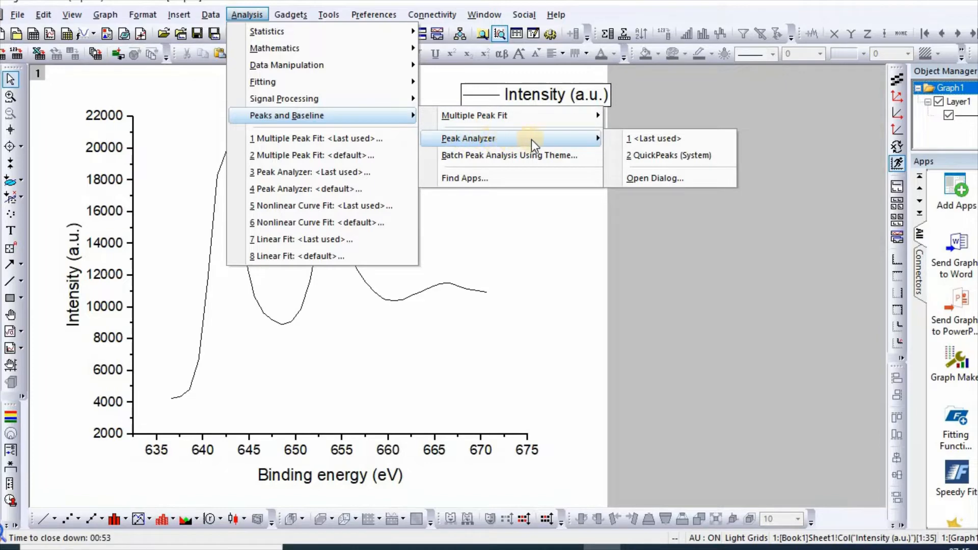
left_click(662, 179)
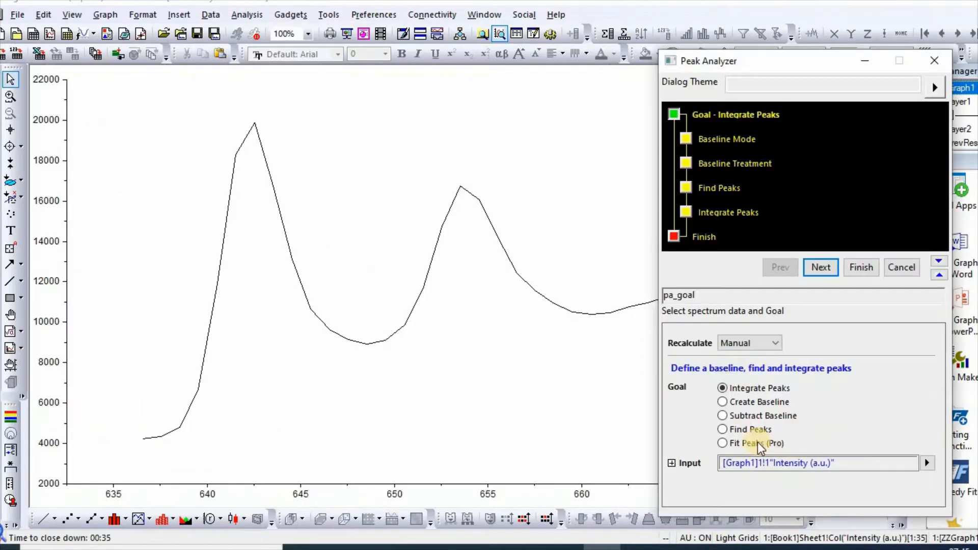
left_click(723, 402)
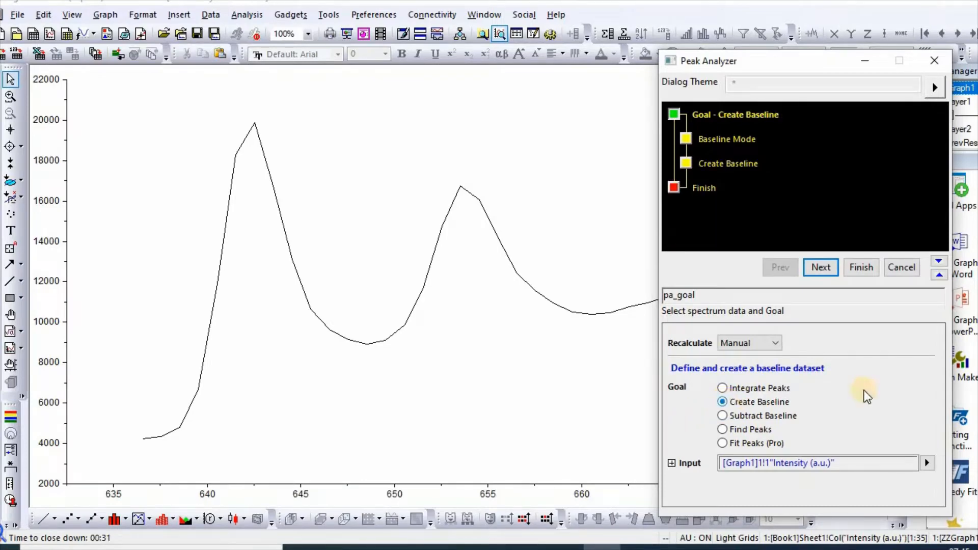
left_click(829, 267)
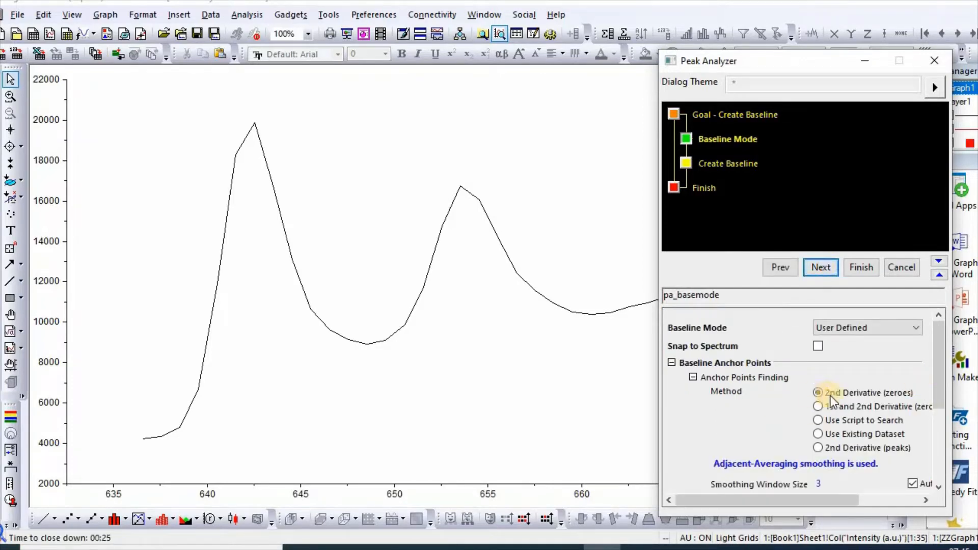
Find baseline anchor points automatically with 8 as the number to find, and proceed to the Create Baseline stage.
left_click_drag(937, 376, 939, 451)
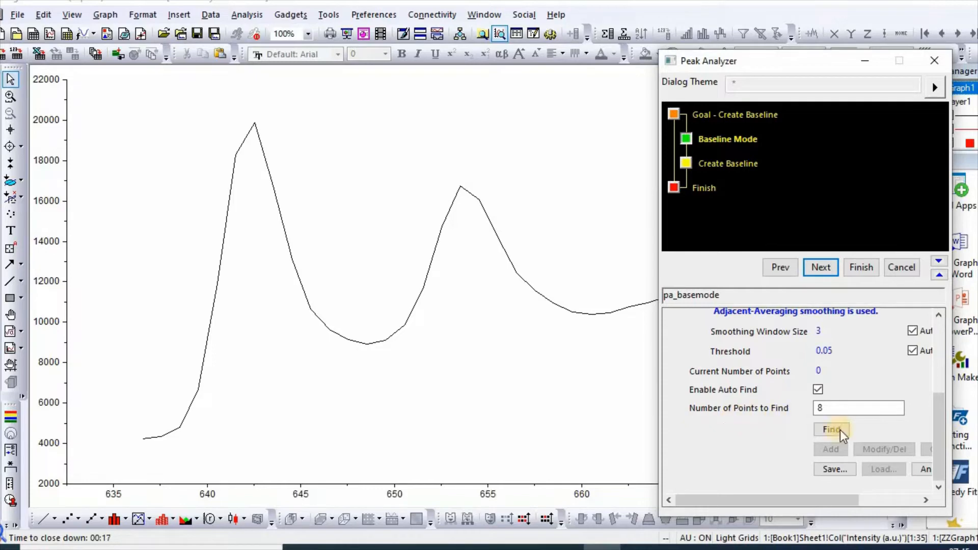
double_click(828, 409)
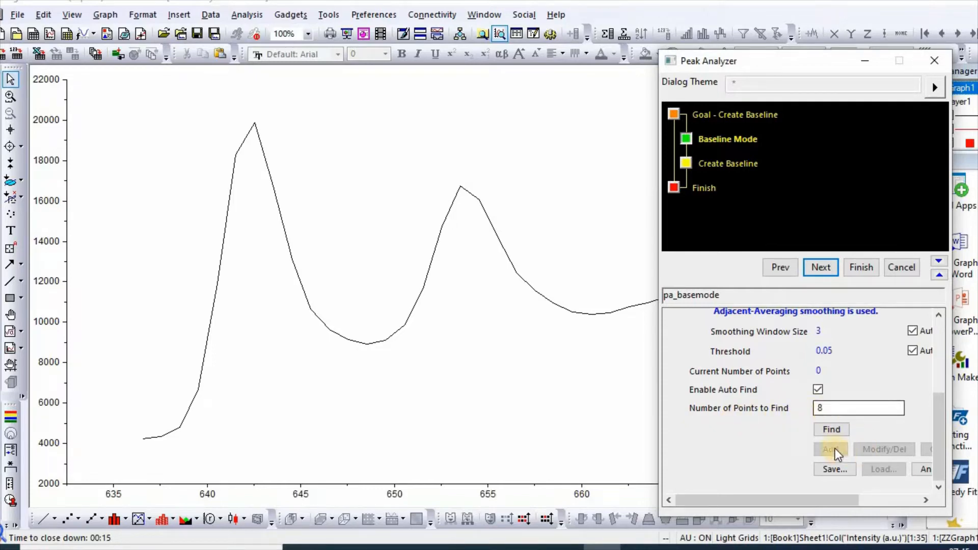
left_click(831, 430)
left_click(832, 430)
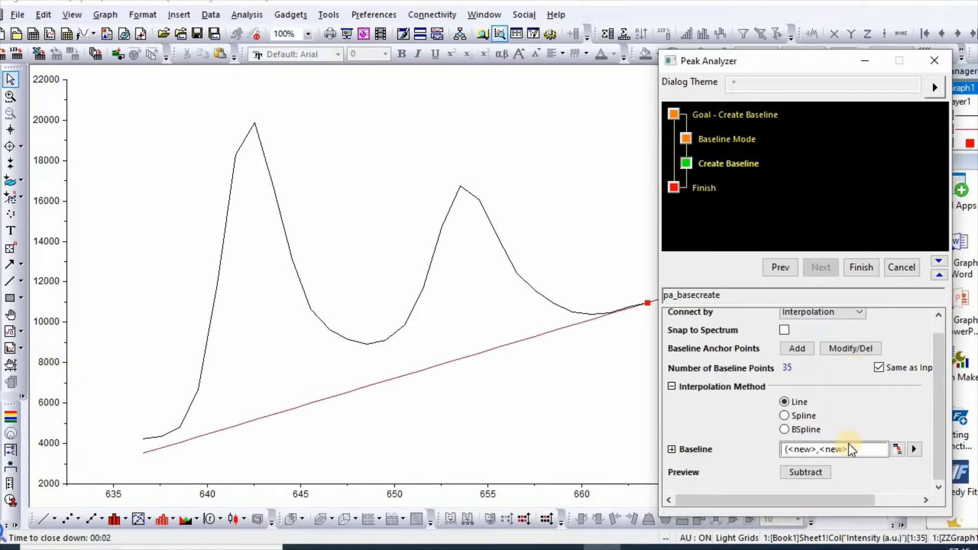
left_click(772, 265)
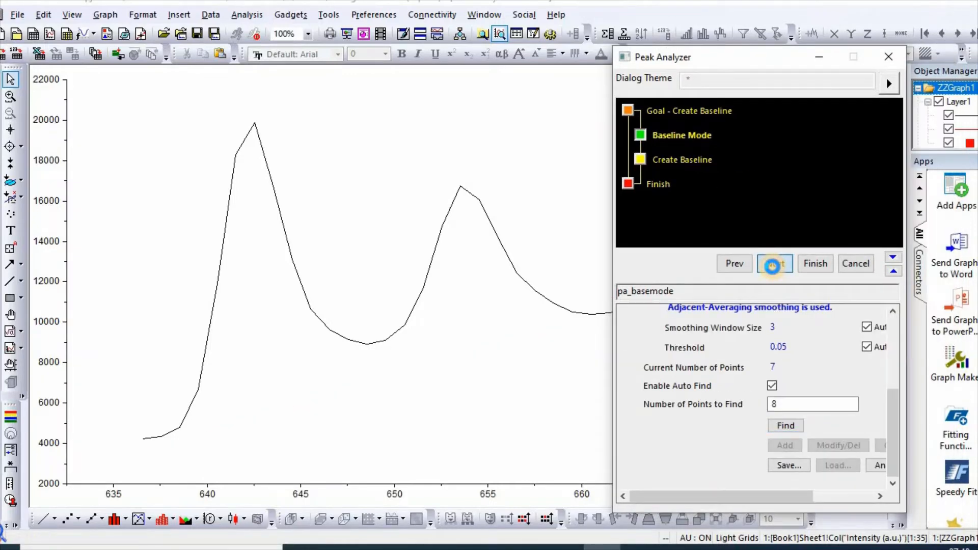
left_click(772, 265)
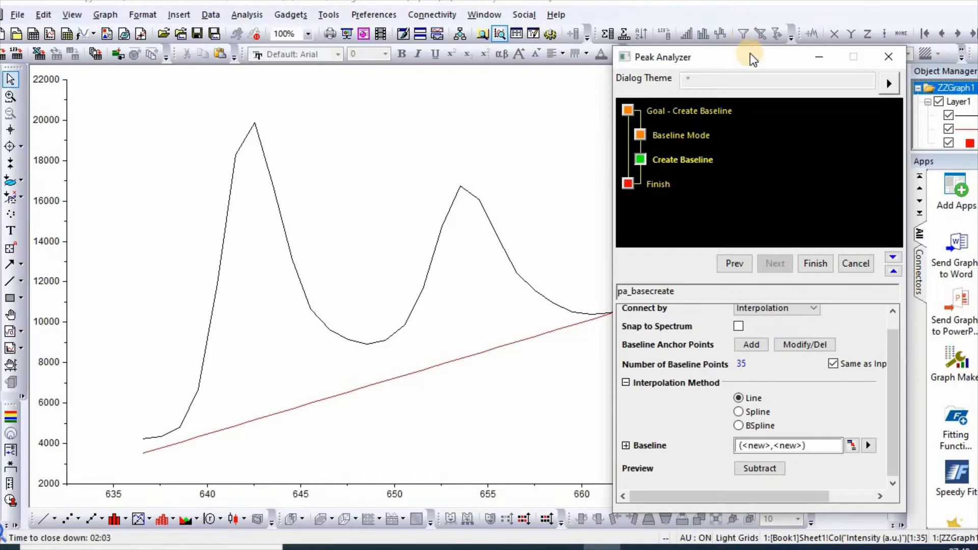
Preview the spectrum with the line-interpolated baseline subtracted, and finish the analysis to create the baseline.
left_click_drag(753, 60, 702, 15)
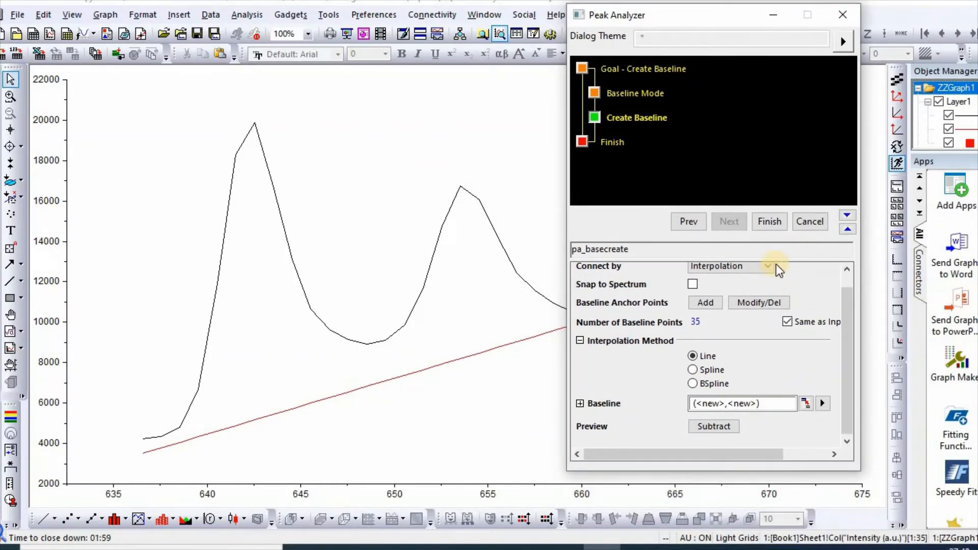
left_click(721, 427)
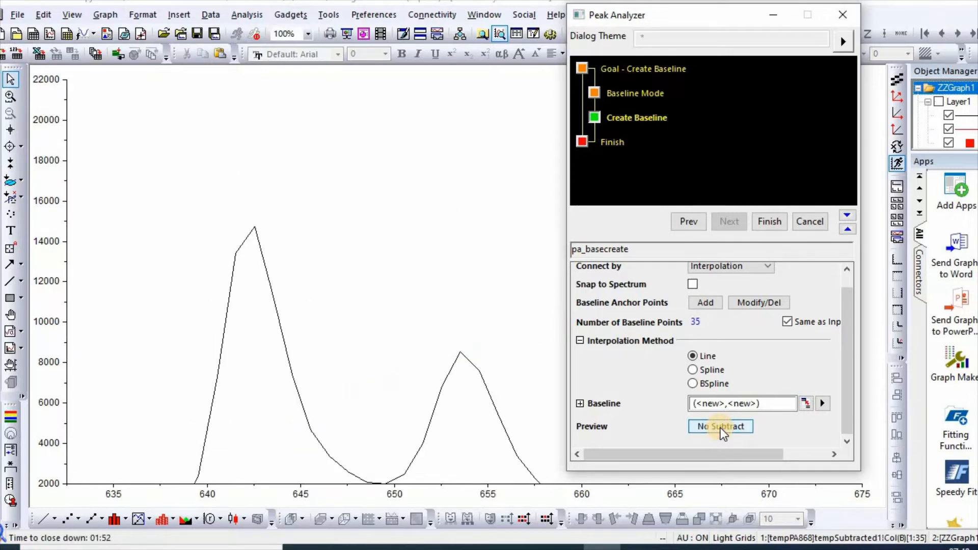
left_click(769, 222)
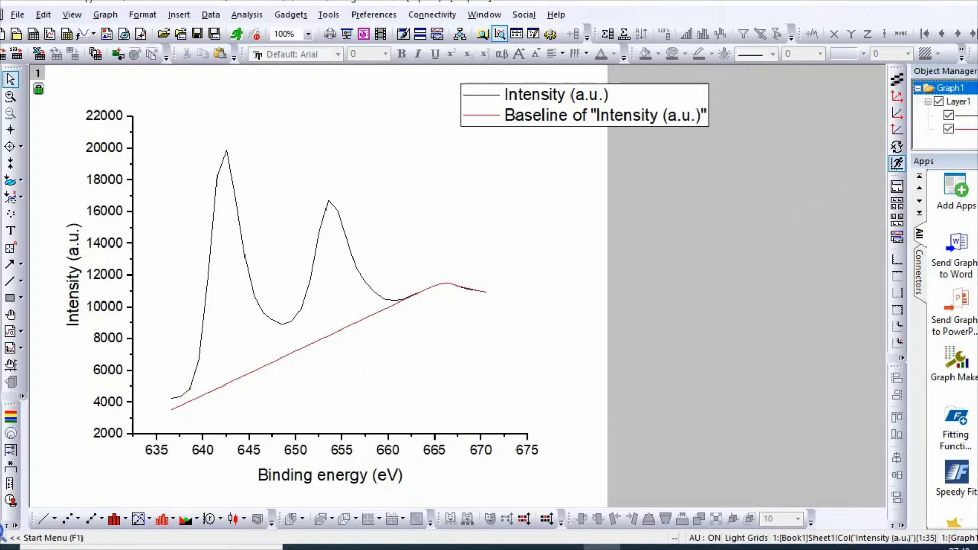
Return to the Book1 worksheet and add a new column after the baseline data.
left_click(976, 14)
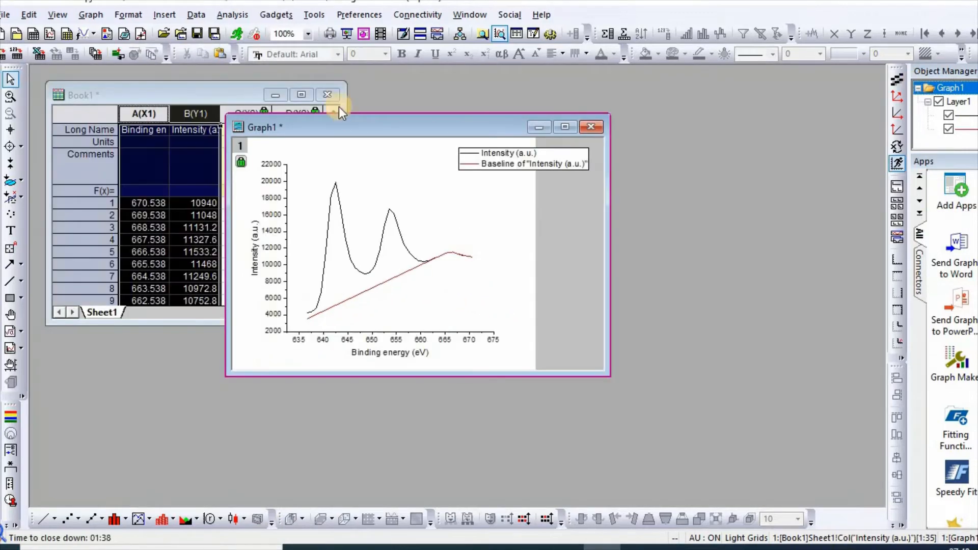
left_click(304, 94)
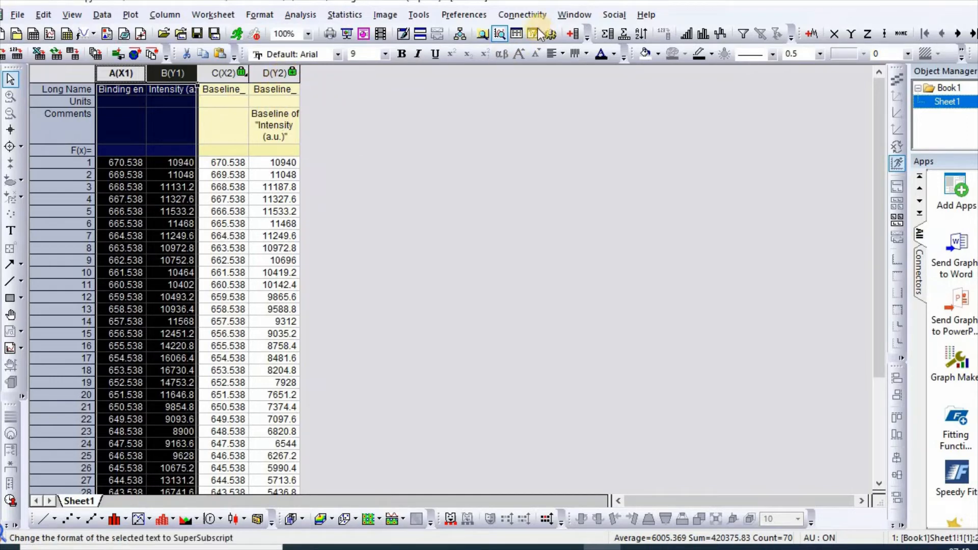
left_click(569, 33)
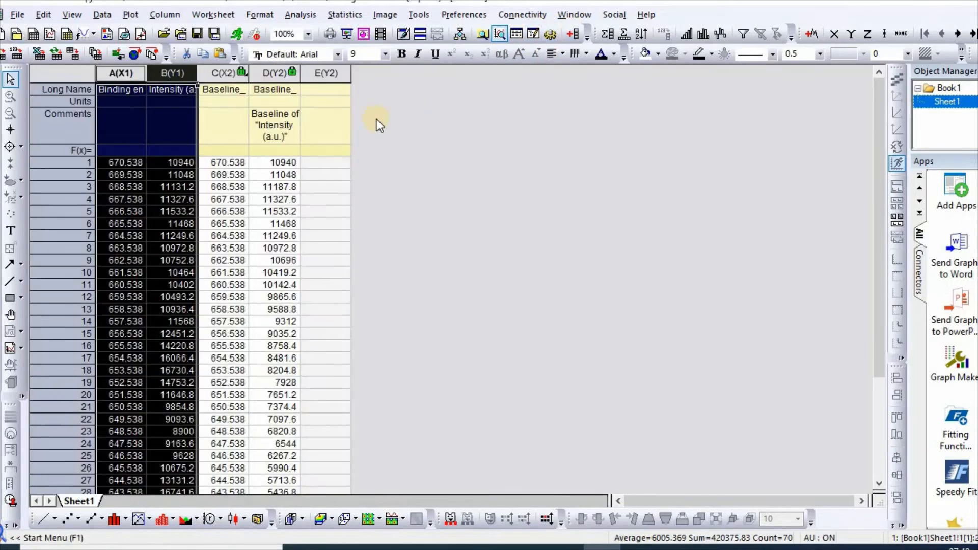
Enter "Subtract baseline" as the long name of column E.
left_click(335, 89)
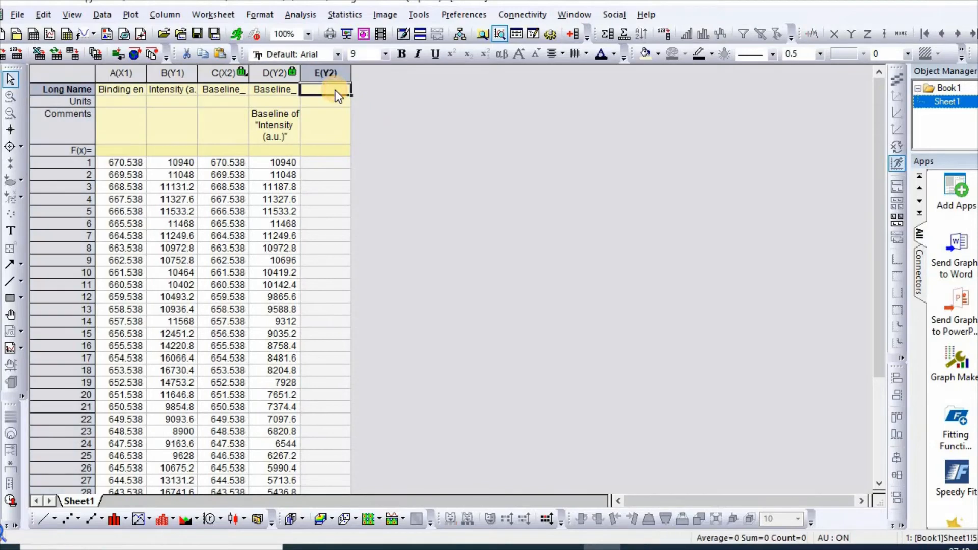
type("Subt")
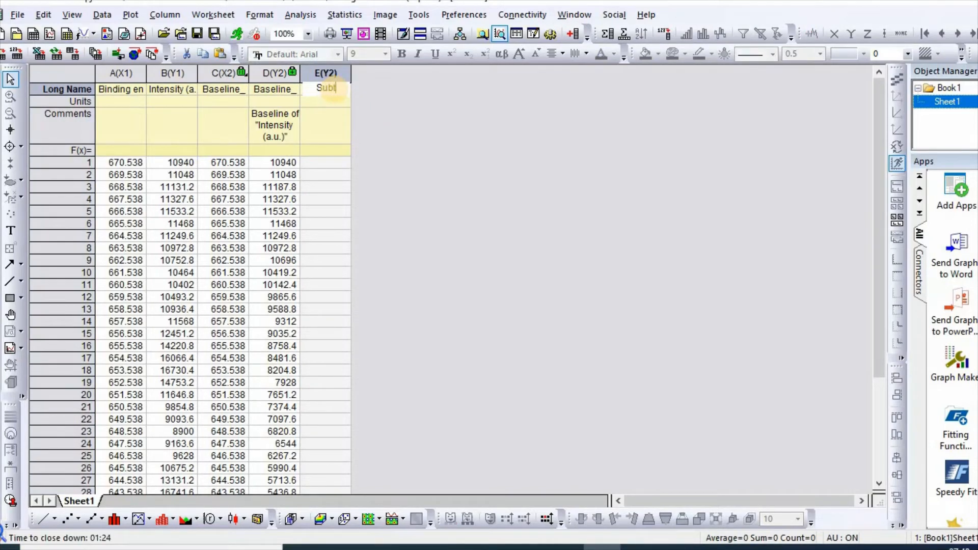
type("ract base")
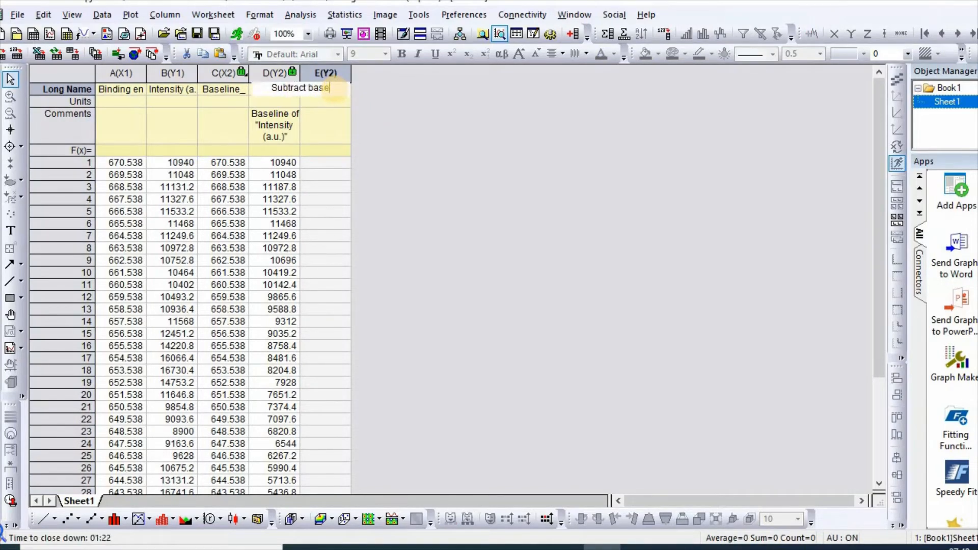
type("lin")
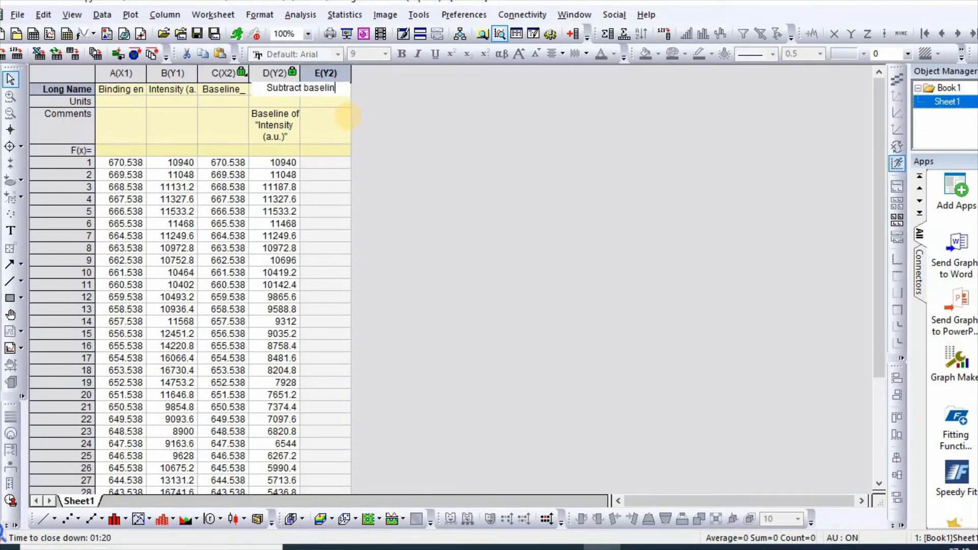
type("e")
left_click(418, 152)
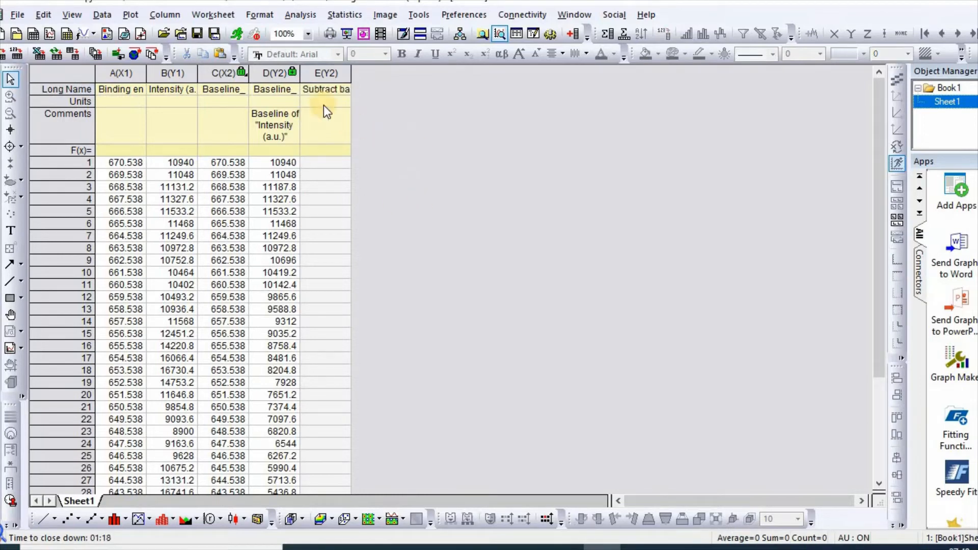
Fill the Subtract baseline column with the formula Col("Intensity (a.u.)")-Col("Baseline_Data Y1").
left_click(322, 74)
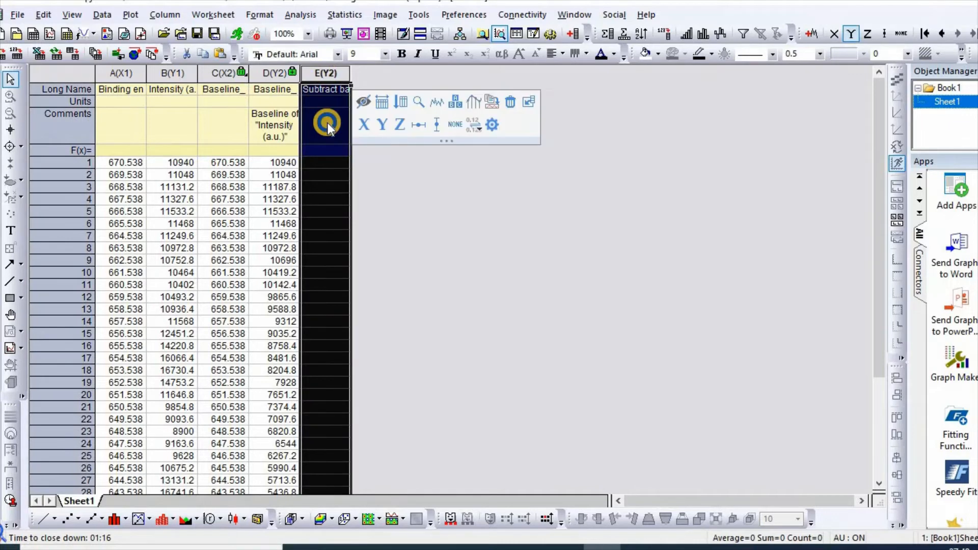
right_click(328, 123)
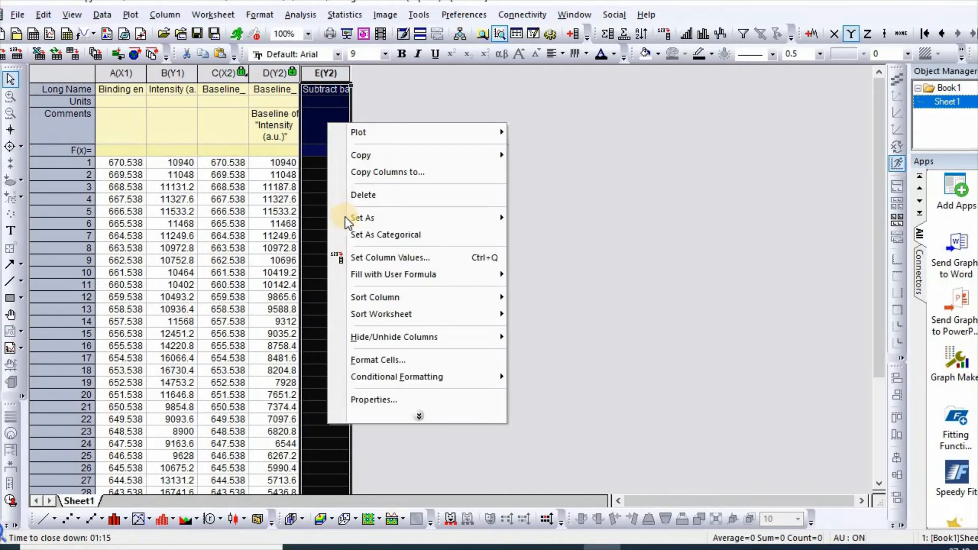
left_click(380, 257)
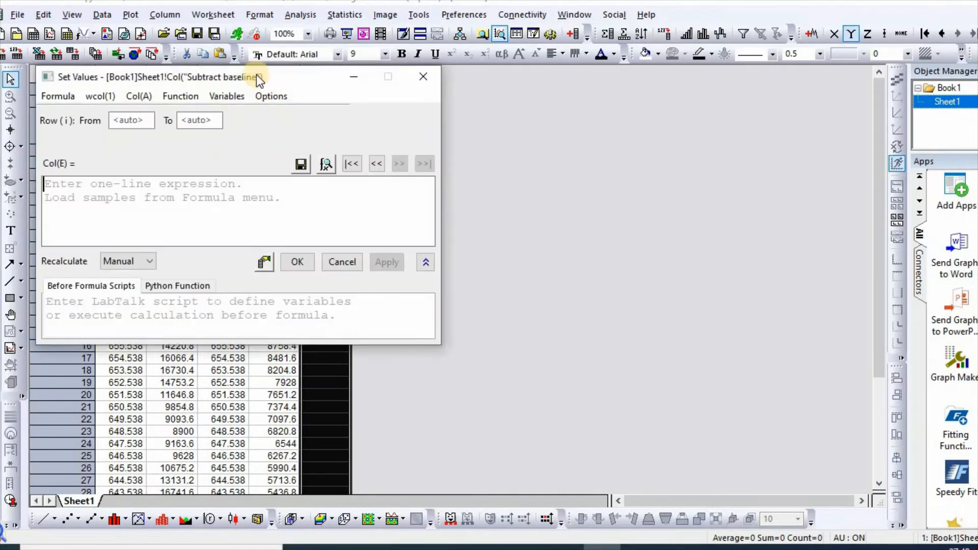
left_click_drag(245, 83, 691, 123)
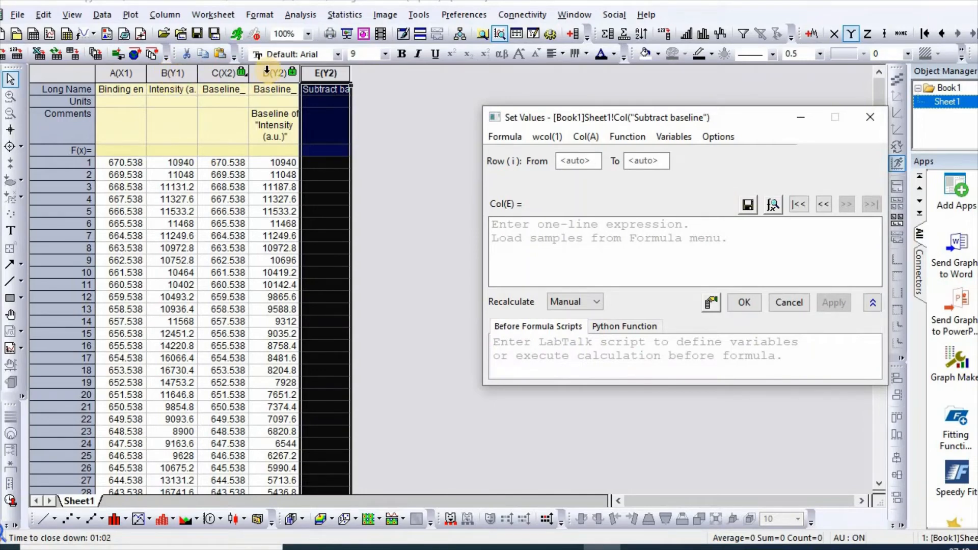
left_click(586, 141)
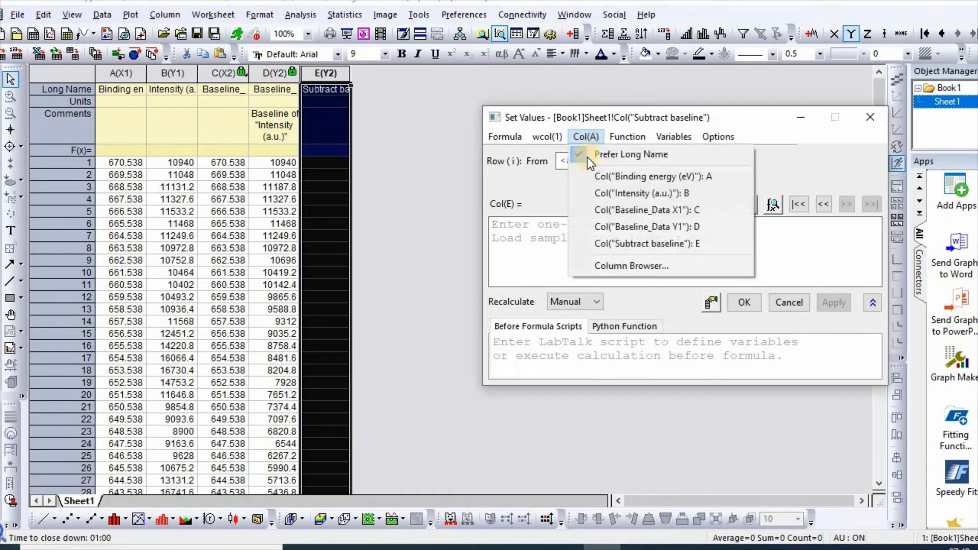
left_click(647, 194)
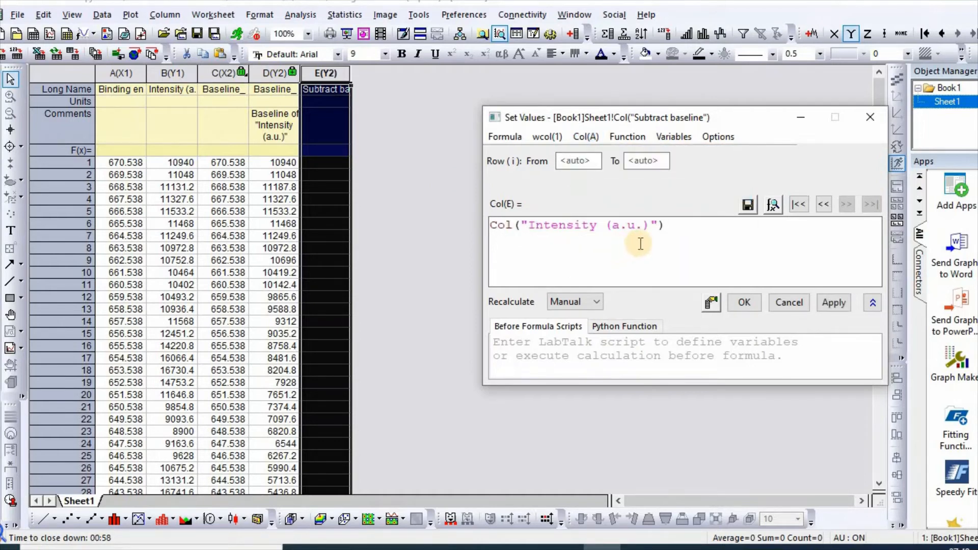
type("-")
left_click(585, 134)
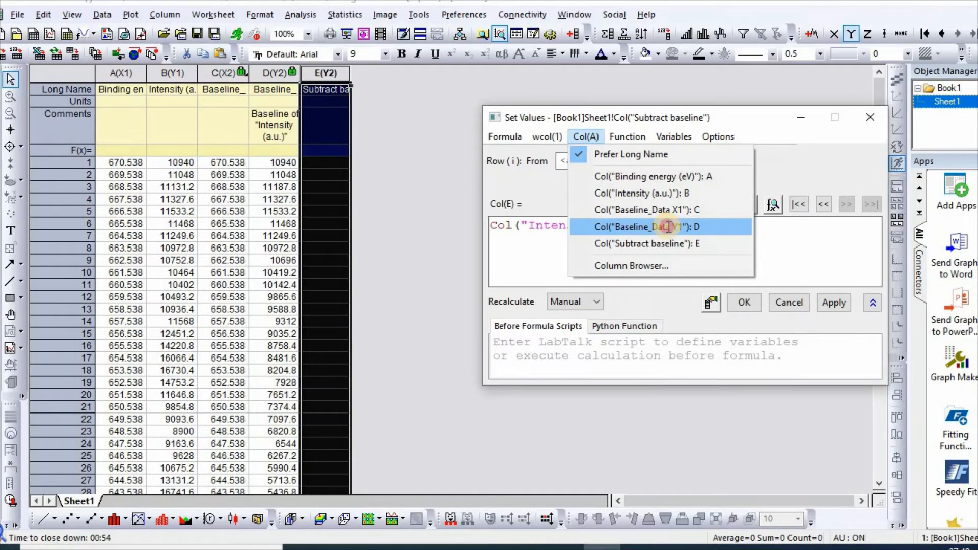
left_click(667, 227)
left_click(839, 302)
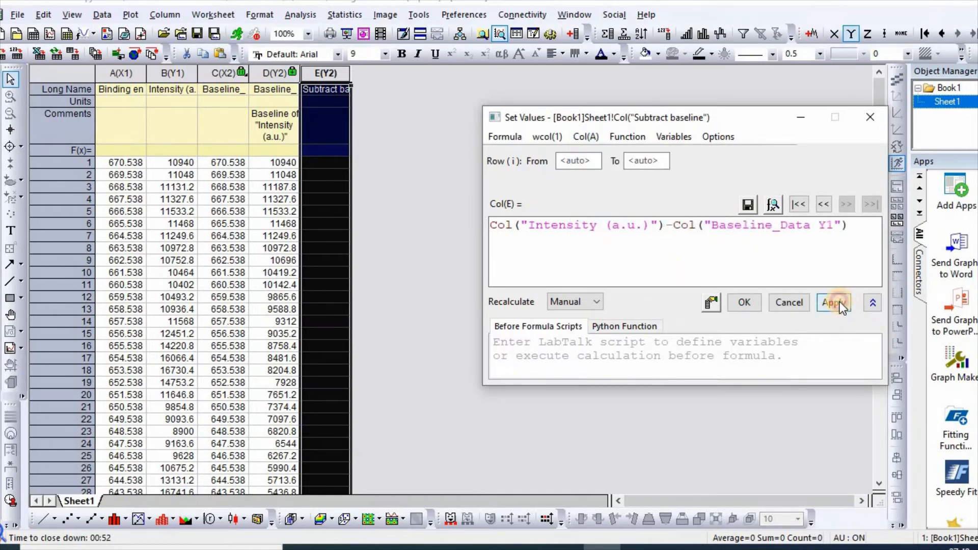
left_click(746, 303)
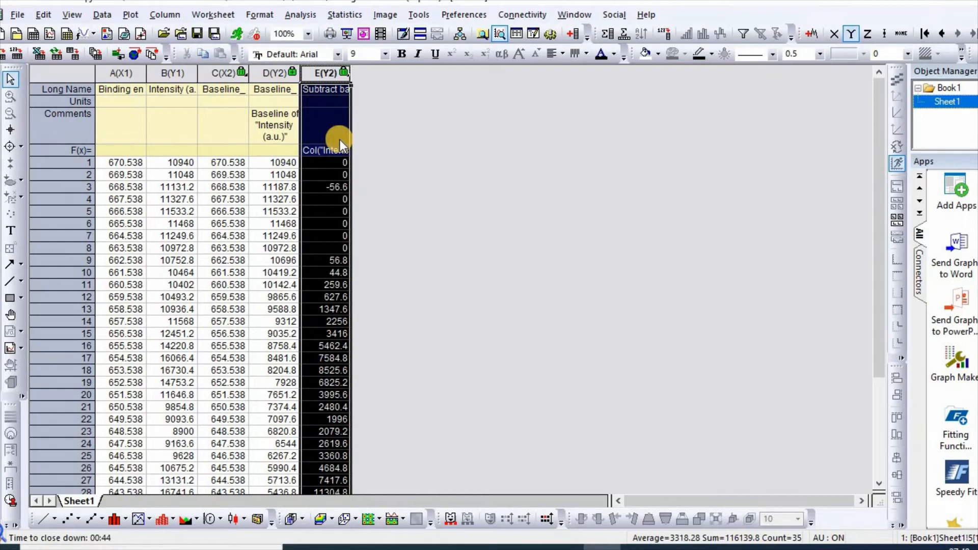
Plot the Intensity and Subtract baseline columns against binding energy as a line graph, and hide the original Intensity curve.
left_click(111, 74, "ctrl")
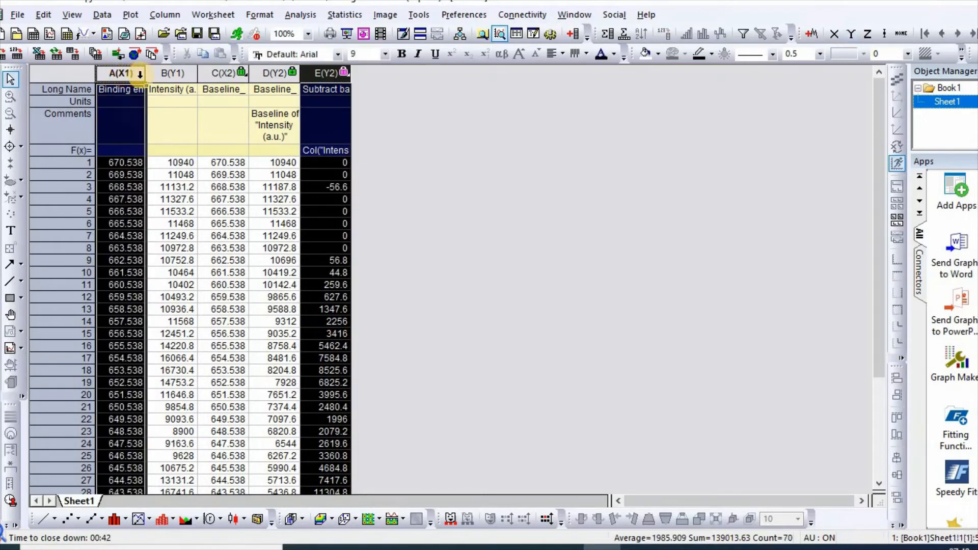
left_click(162, 74, "ctrl")
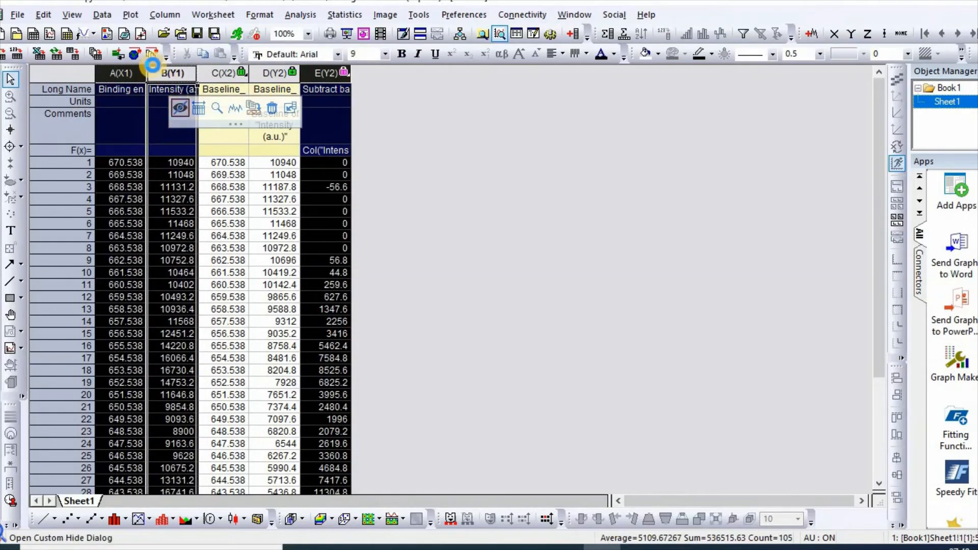
left_click(134, 17)
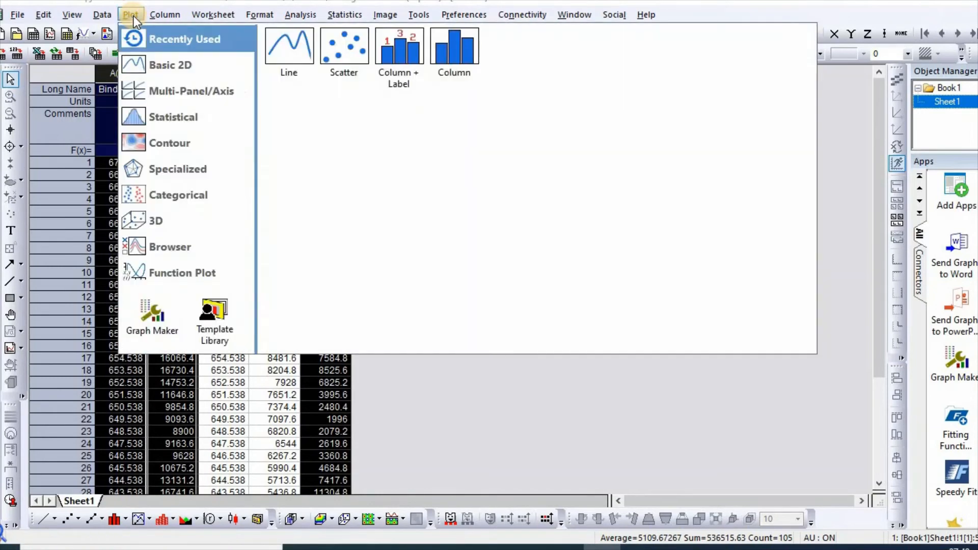
left_click(294, 53)
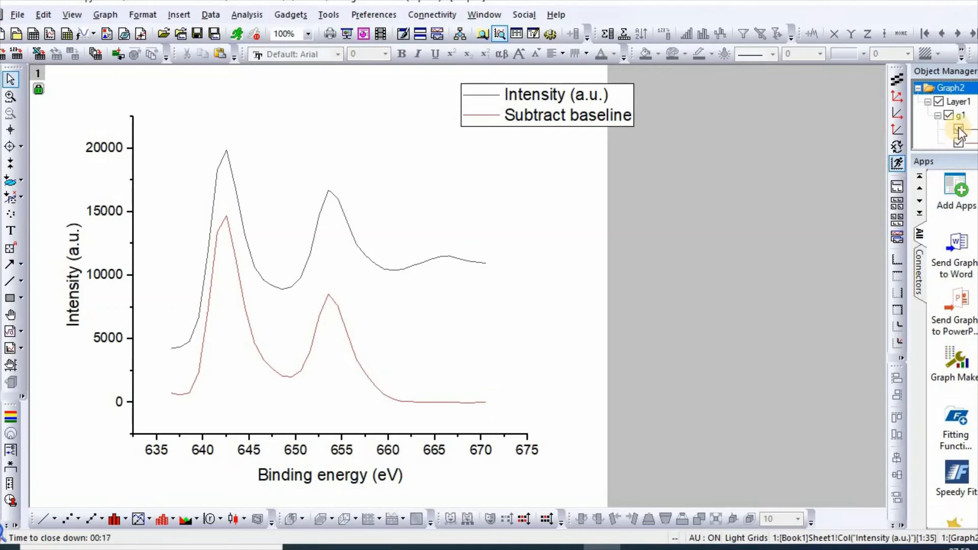
left_click(958, 129)
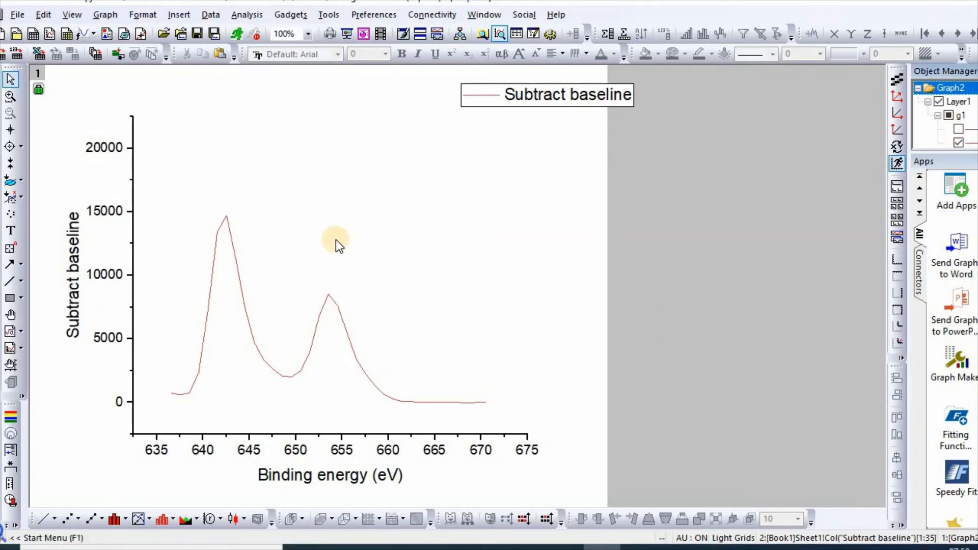